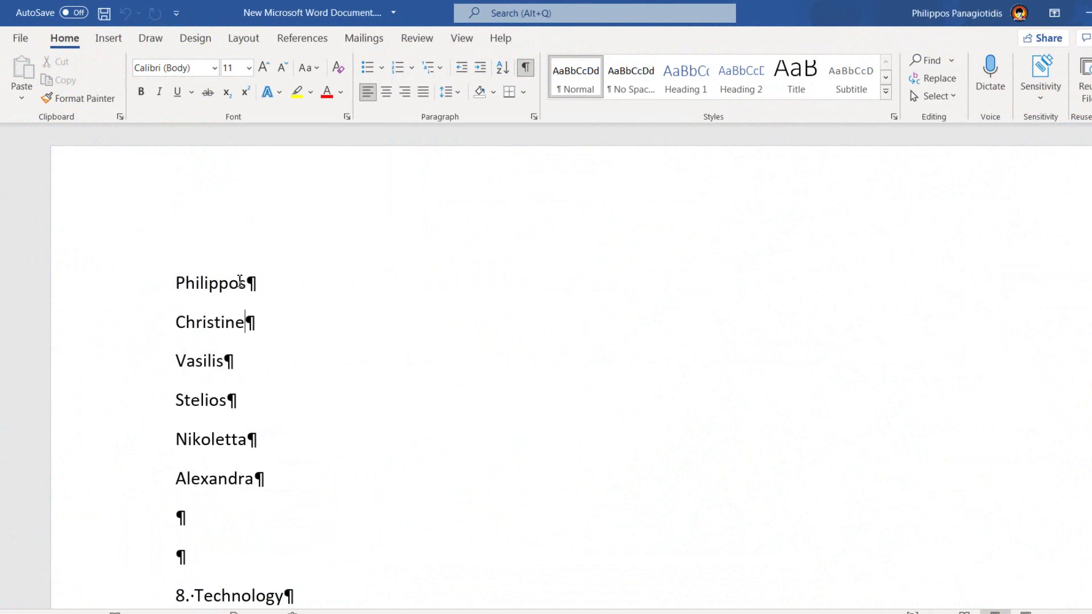
# Step: Place the insertion point in the name list at the Stelios line
pyautogui.click(227, 323)
pyautogui.click(207, 401)
# Step: Select the names from Philippos down through Vasilis
pyautogui.moveTo(177, 272)
pyautogui.mouseDown()
pyautogui.moveTo(231, 390)
pyautogui.moveTo(241, 482)
pyautogui.mouseUp()
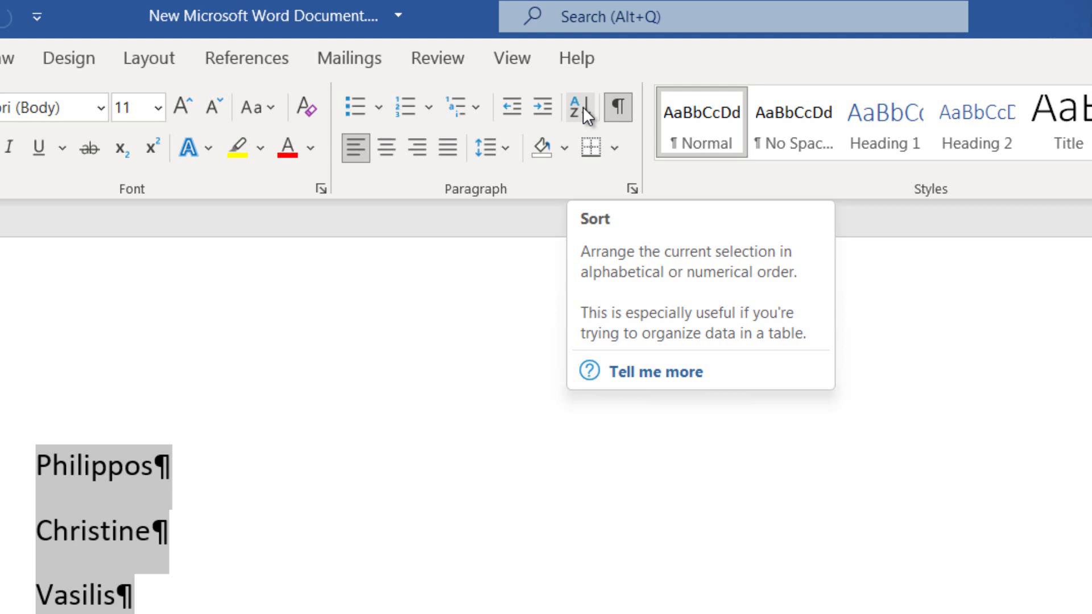
pyautogui.click(565, 66)
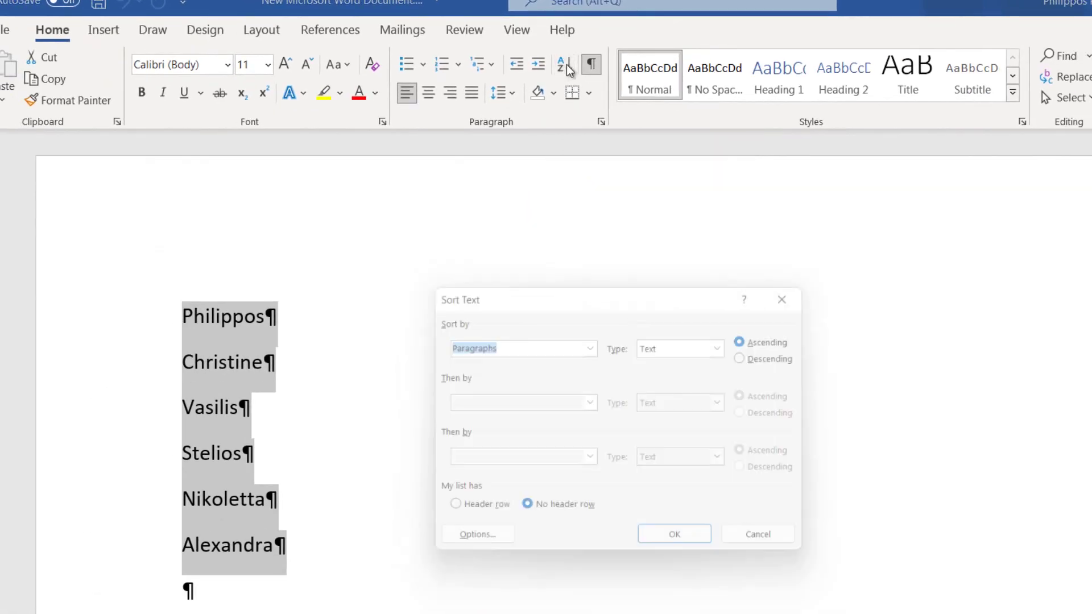
pyautogui.moveTo(586, 295)
pyautogui.mouseDown()
pyautogui.moveTo(539, 311)
pyautogui.moveTo(518, 305)
pyautogui.mouseUp()
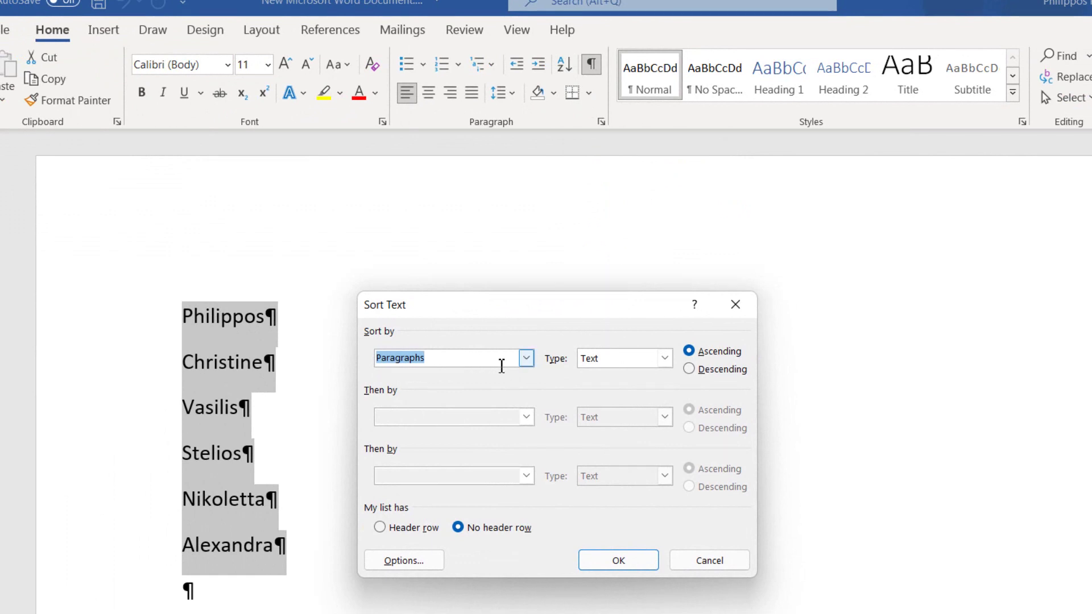
pyautogui.click(483, 364)
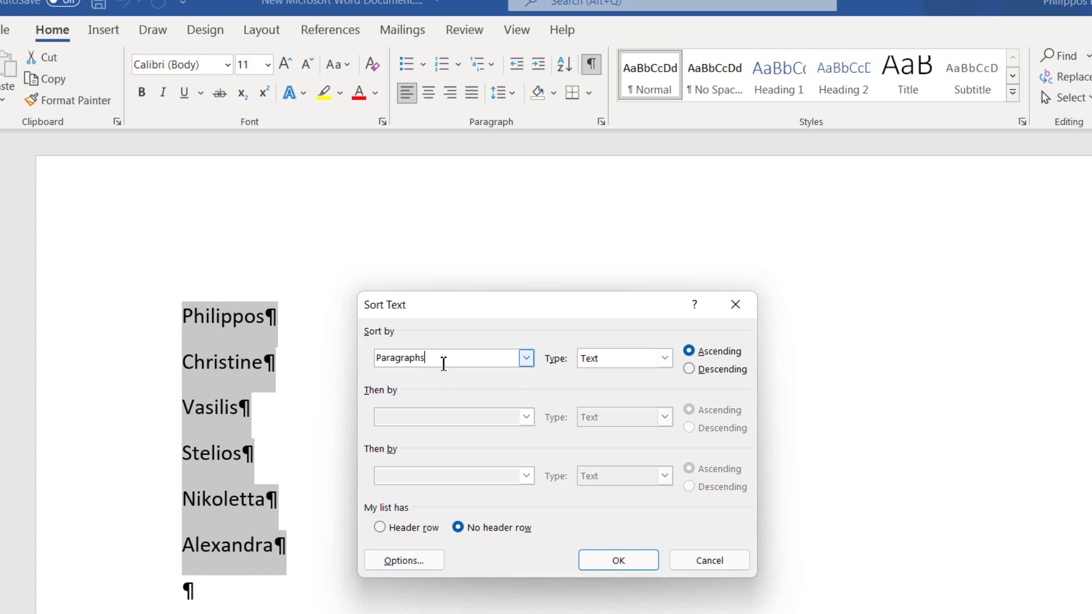
pyautogui.click(525, 361)
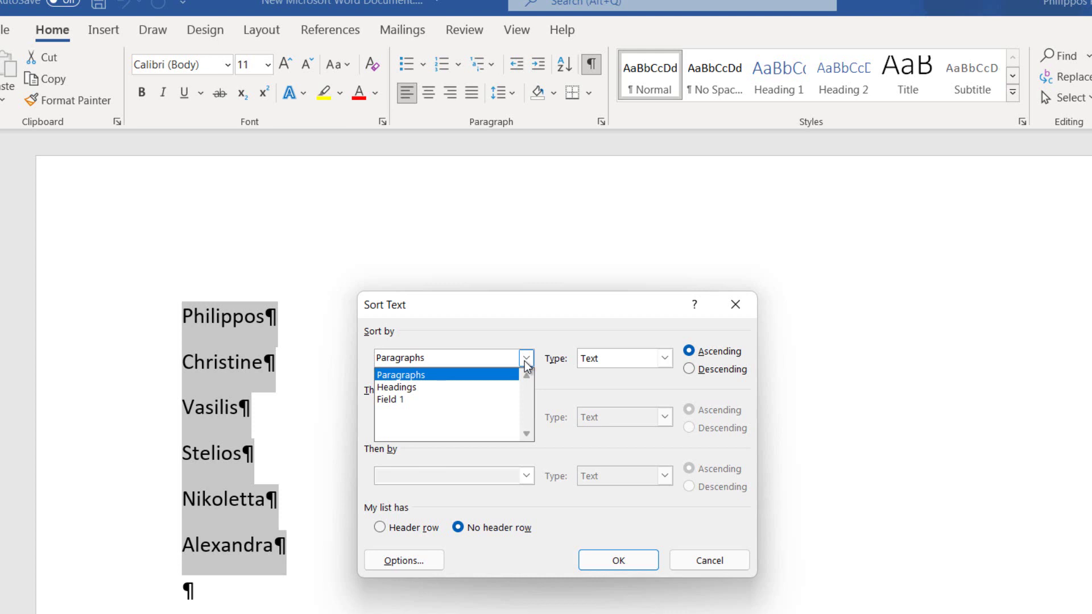
pyautogui.click(525, 361)
pyautogui.click(664, 359)
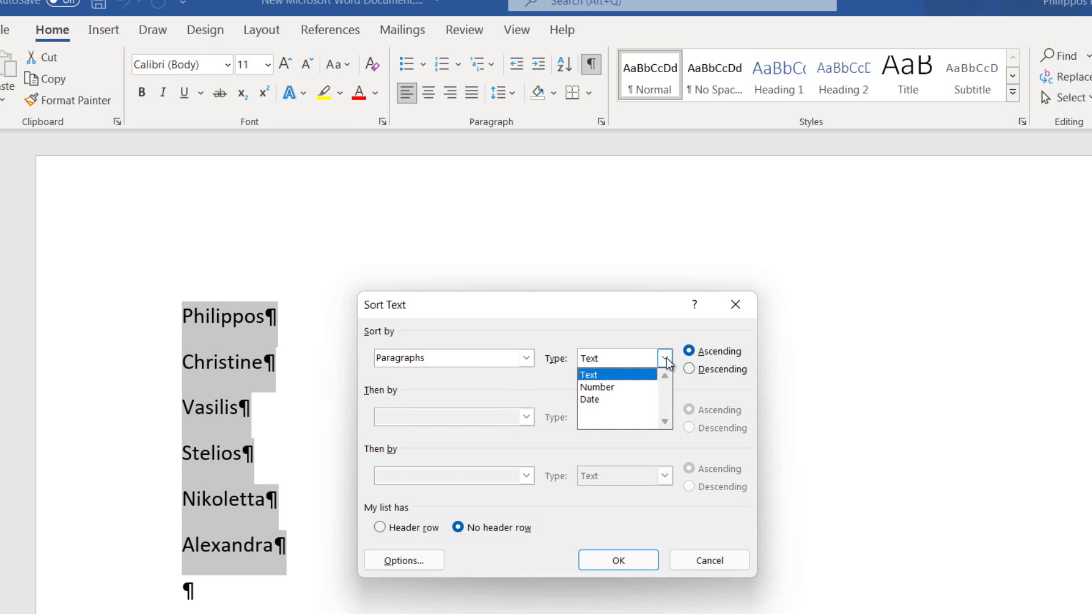
pyautogui.click(627, 338)
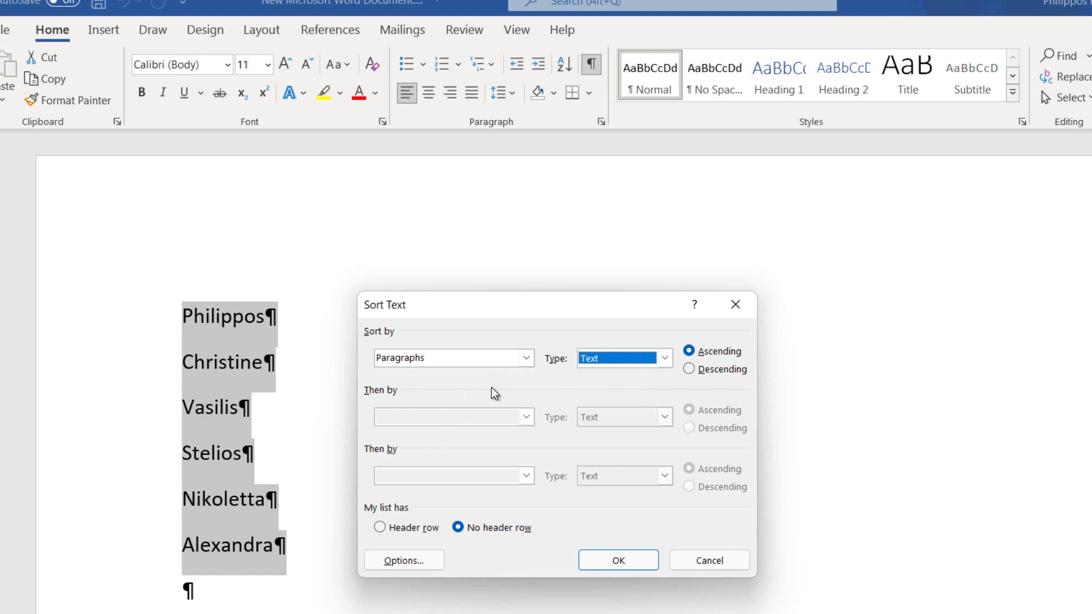
# Step: Set the sort to Descending, keeping Sort by Paragraphs and Type Text
pyautogui.click(701, 350)
pyautogui.click(690, 376)
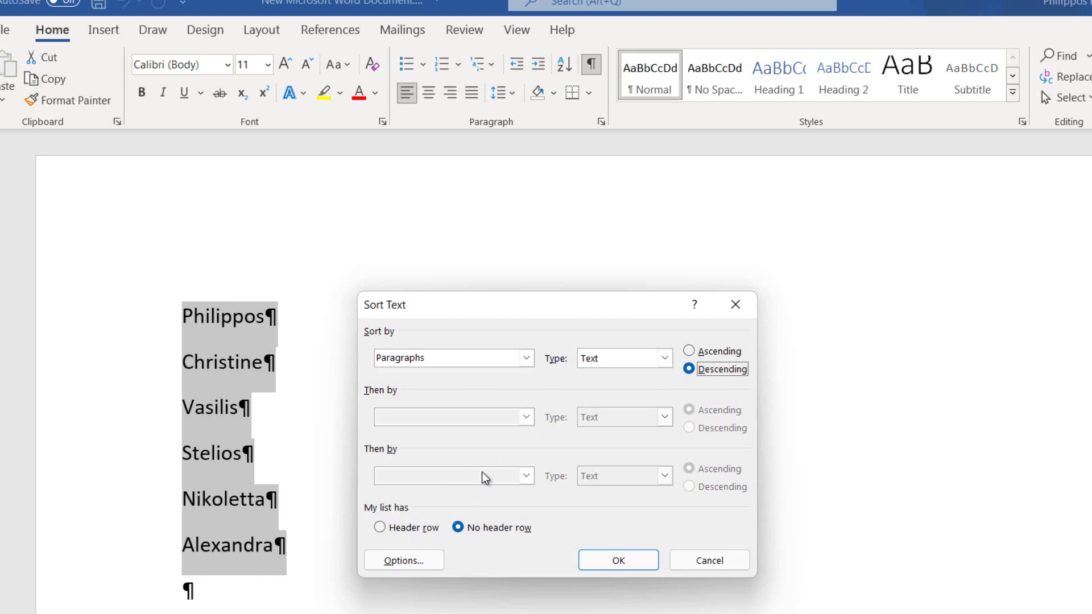
pyautogui.click(526, 359)
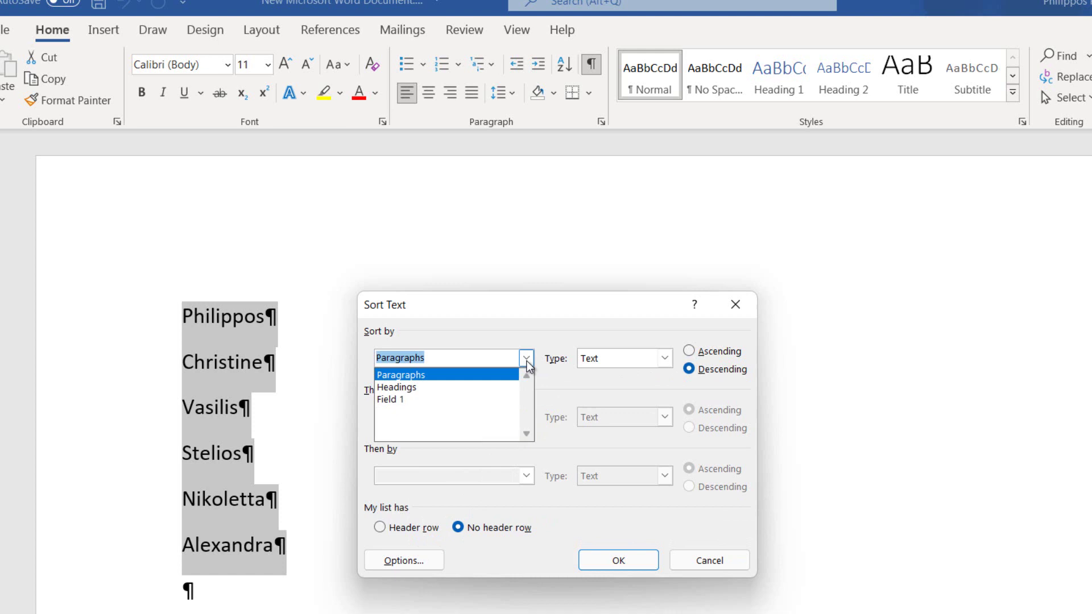
pyautogui.click(526, 359)
pyautogui.click(615, 361)
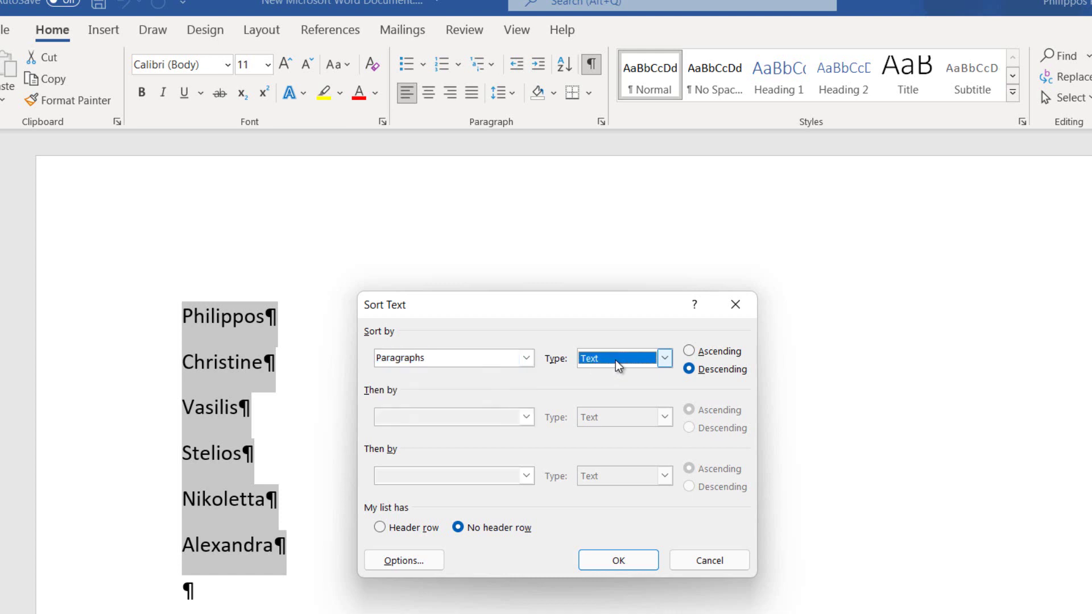
pyautogui.click(615, 360)
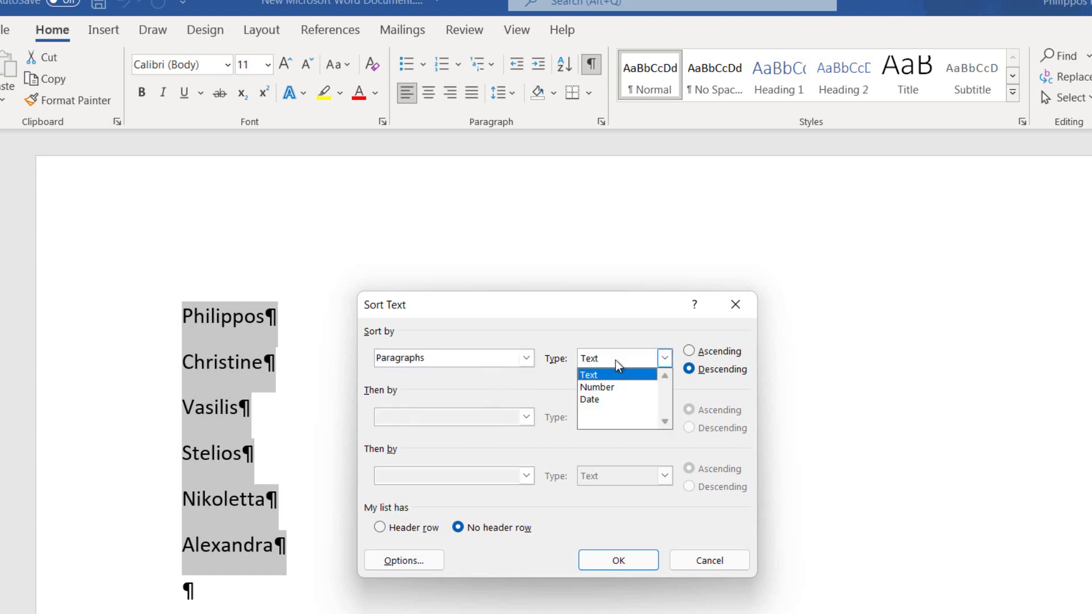
pyautogui.click(586, 320)
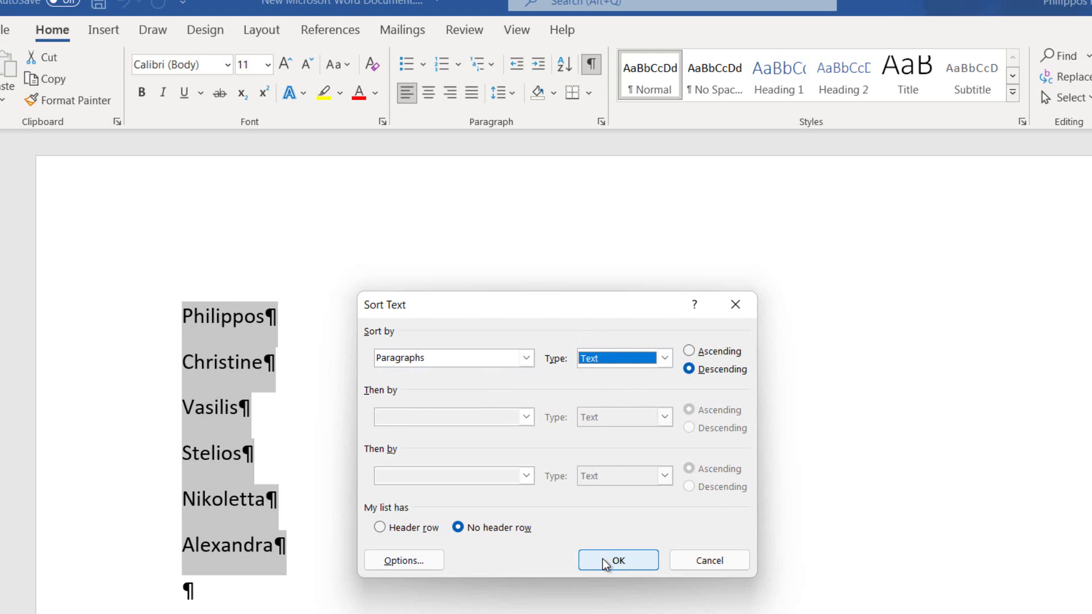
# Step: Apply the descending name sort, then select the numbered product list 8. Technology to 1. Tablet
pyautogui.click(602, 560)
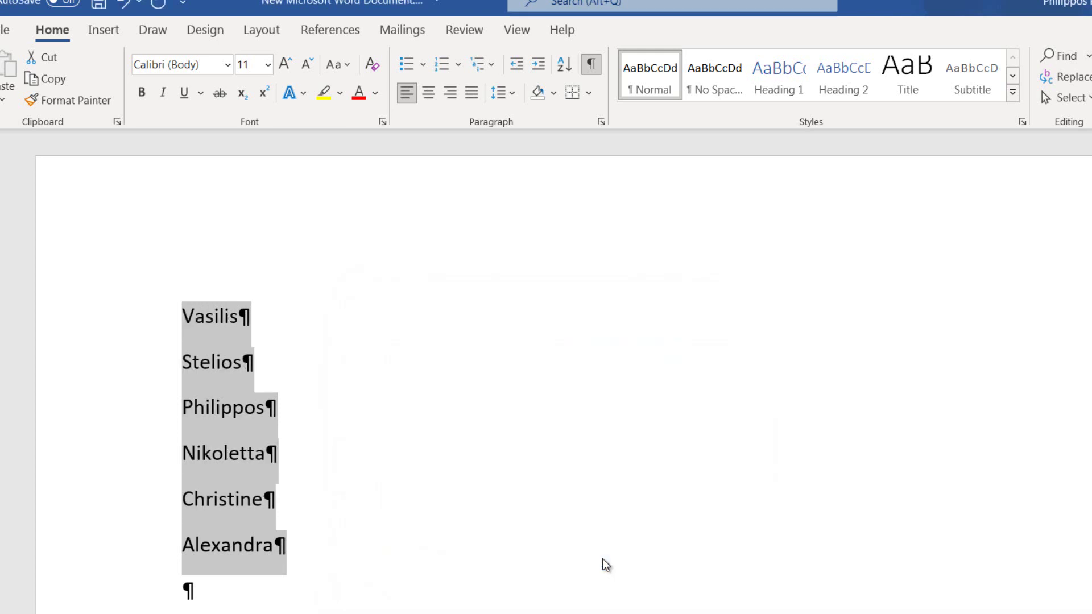
pyautogui.scroll(-2, 463, 360)
pyautogui.scroll(-2, 466, 356)
pyautogui.scroll(-4, 463, 356)
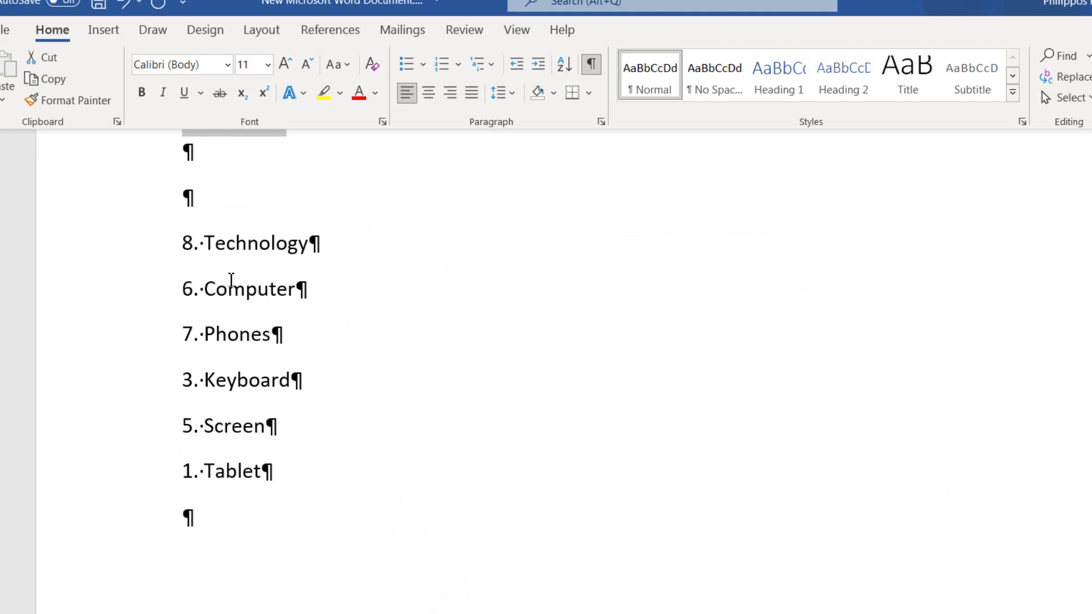
pyautogui.moveTo(214, 241)
pyautogui.mouseDown()
pyautogui.moveTo(275, 402)
pyautogui.moveTo(284, 459)
pyautogui.mouseUp()
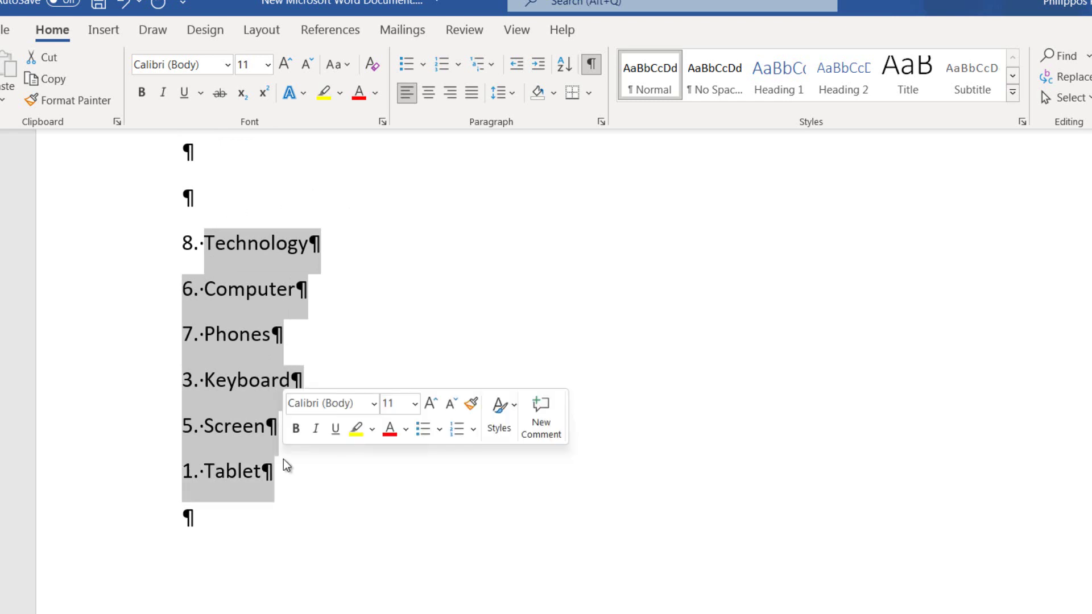
# Step: Set the product list to sort as Number in Ascending order
pyautogui.click(569, 72)
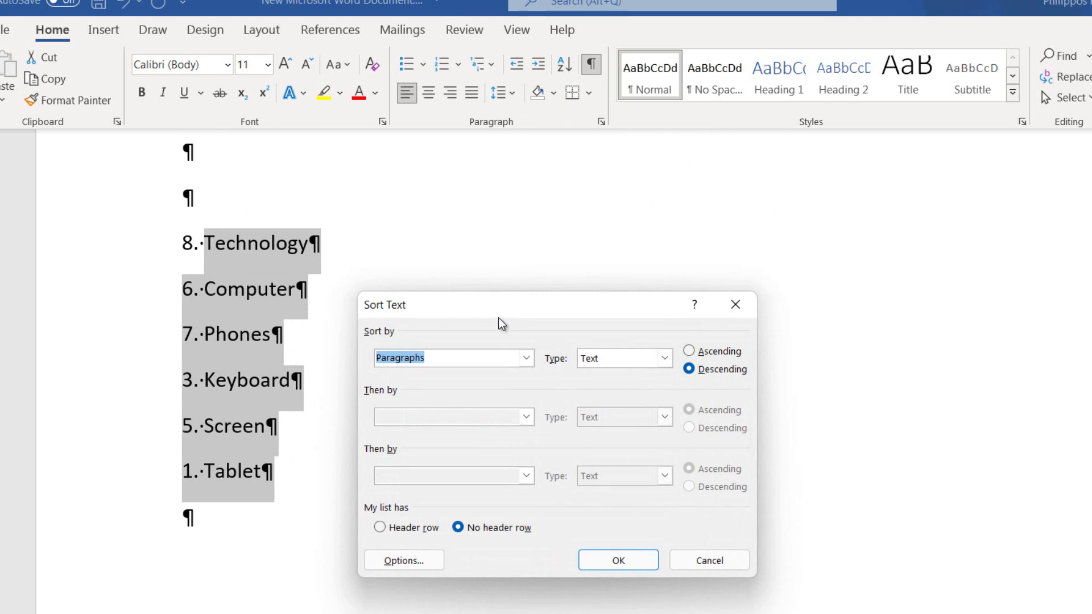
pyautogui.moveTo(520, 310); pyautogui.dragTo(529, 245)
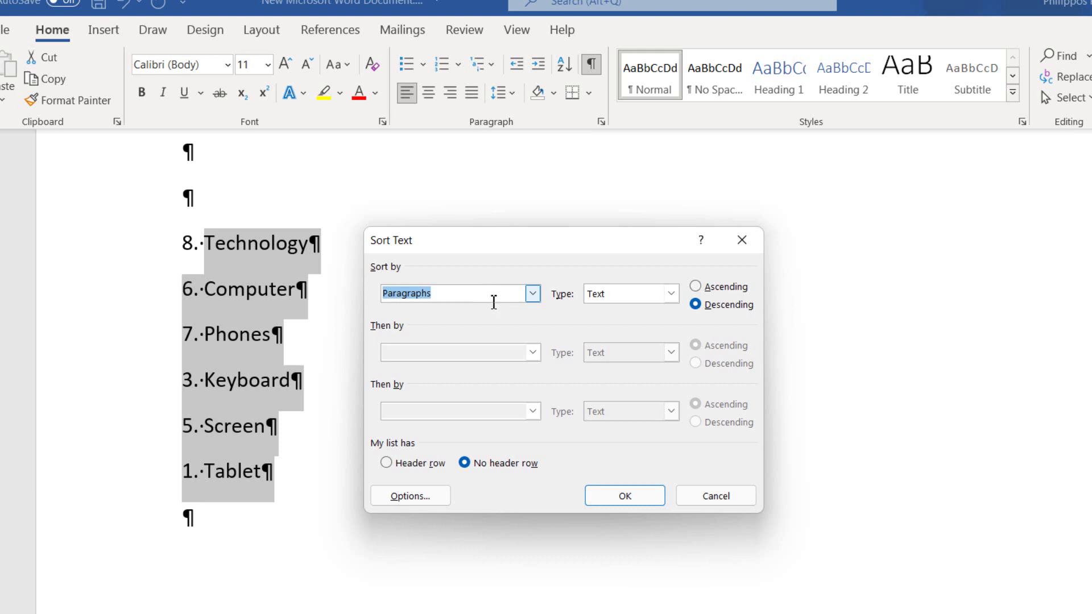
pyautogui.click(634, 294)
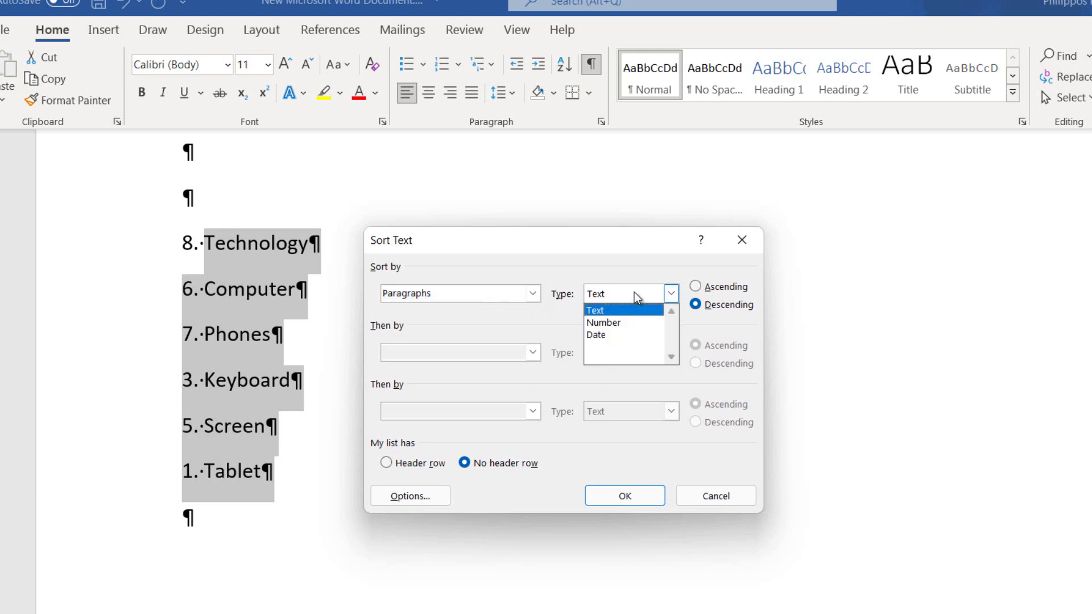
pyautogui.click(616, 321)
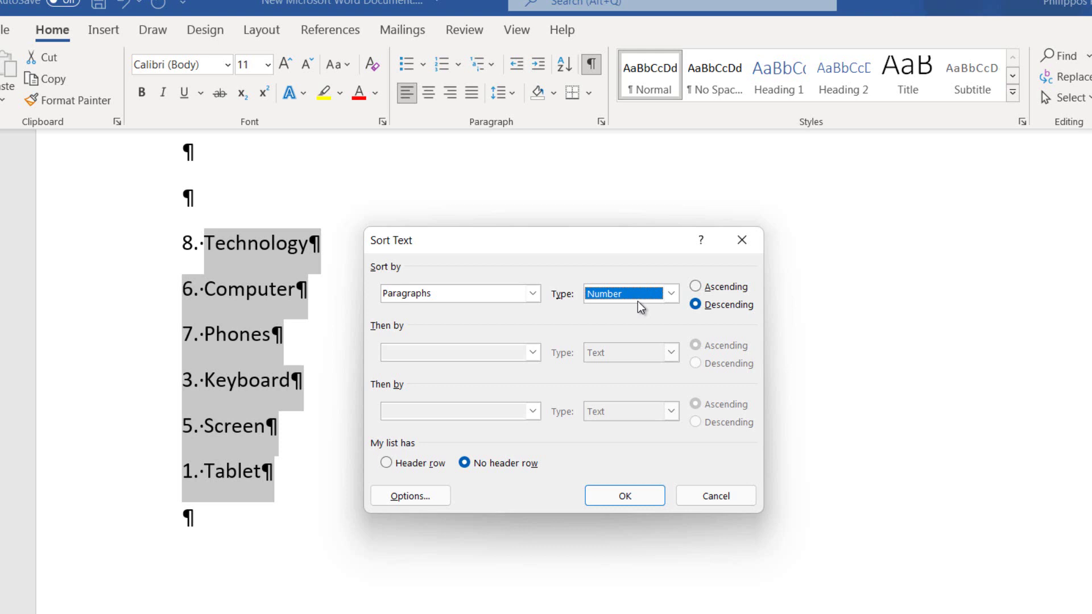
pyautogui.click(695, 288)
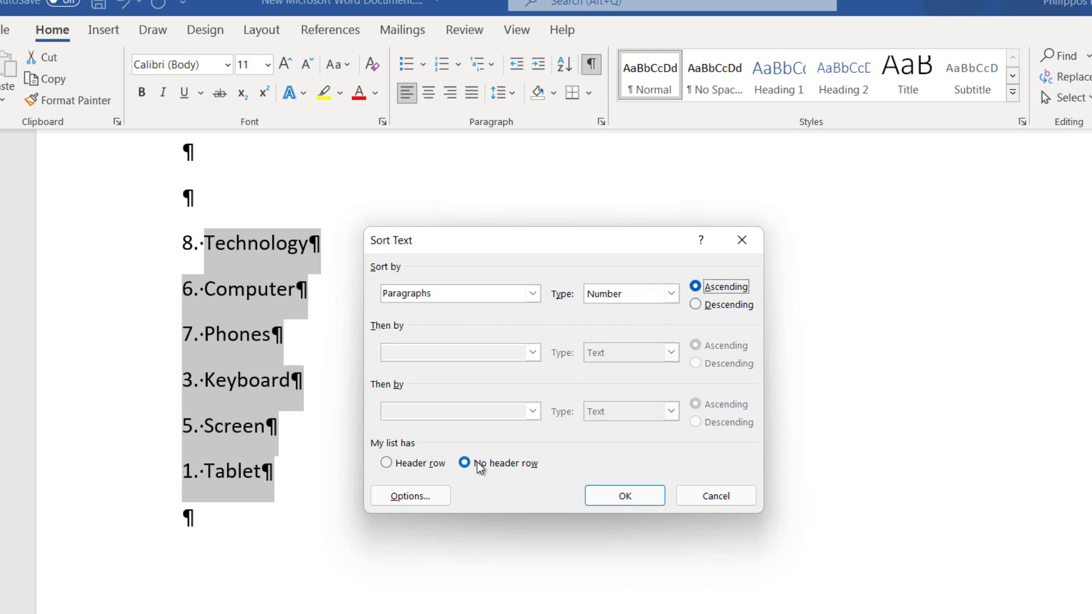
# Step: Apply the sort so the products run from 1. Tablet to 8. Technology
pyautogui.click(627, 496)
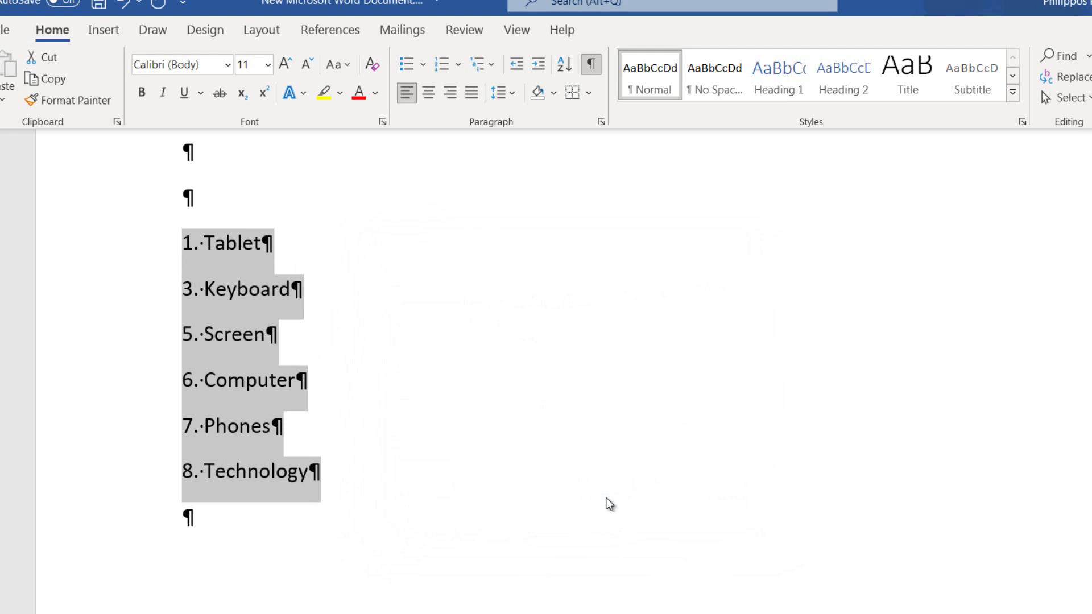